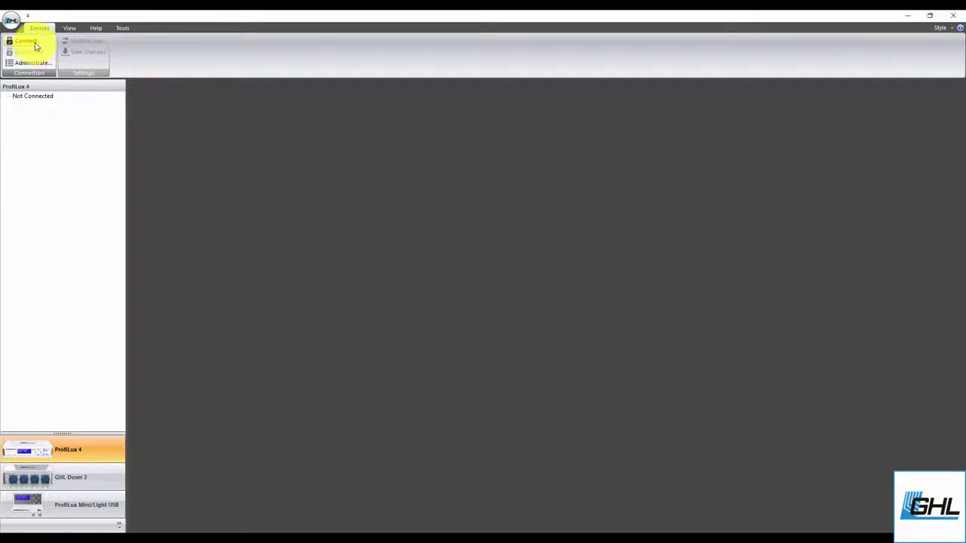
Connect to the ProfiLux 4 and view its System page, where the GHL Doser 2 Slave shows version 1.24.
click(35, 46)
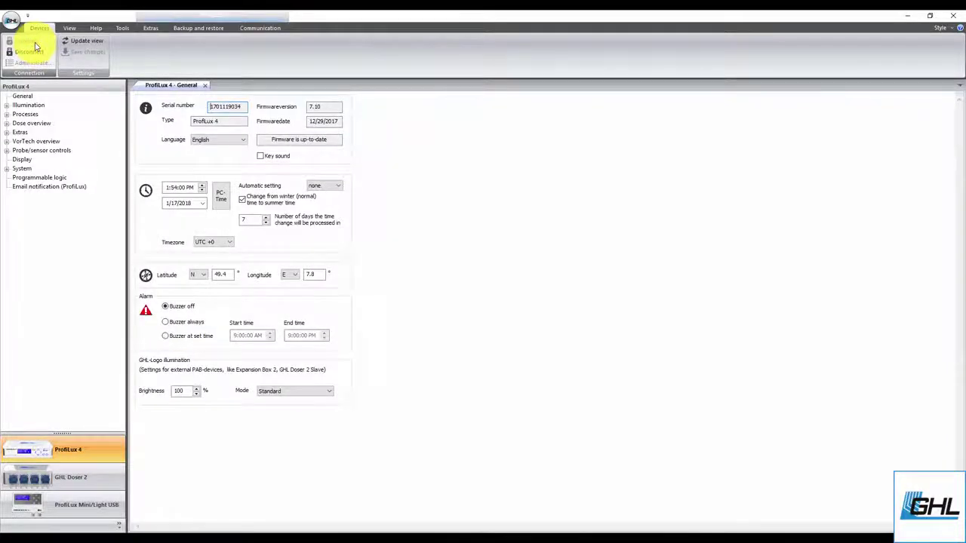
click(22, 169)
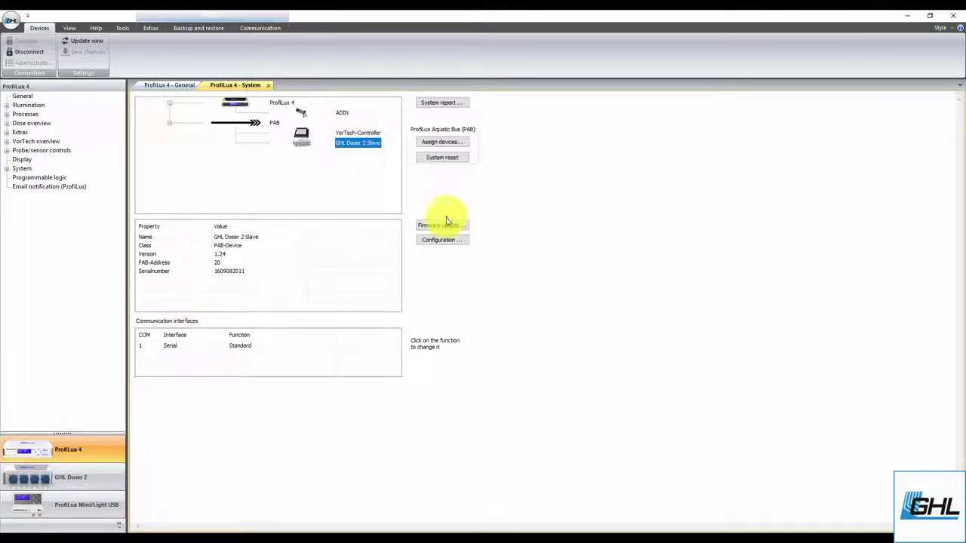
Start a firmware update for the GHL Doser 2 Slave, accepting the 'I have read and understood' conditions.
click(445, 225)
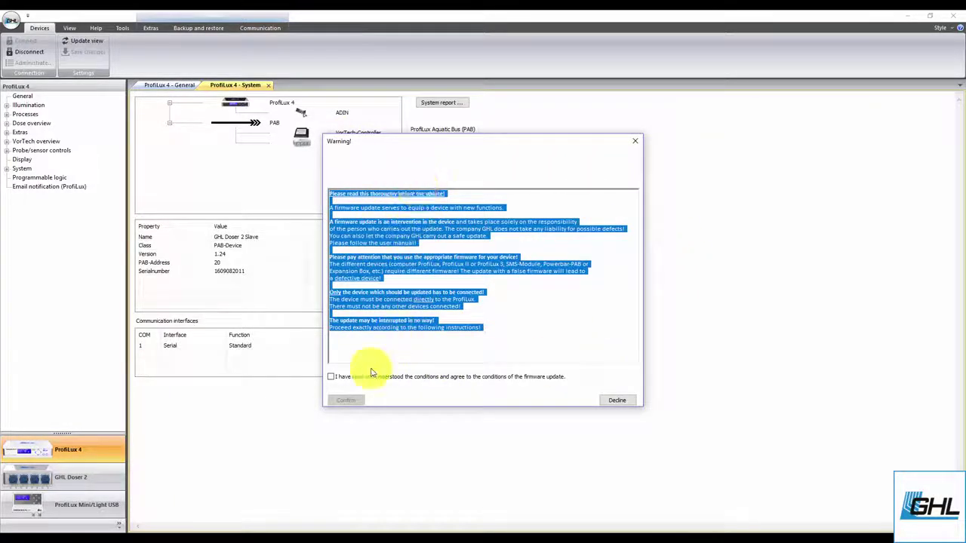
click(330, 376)
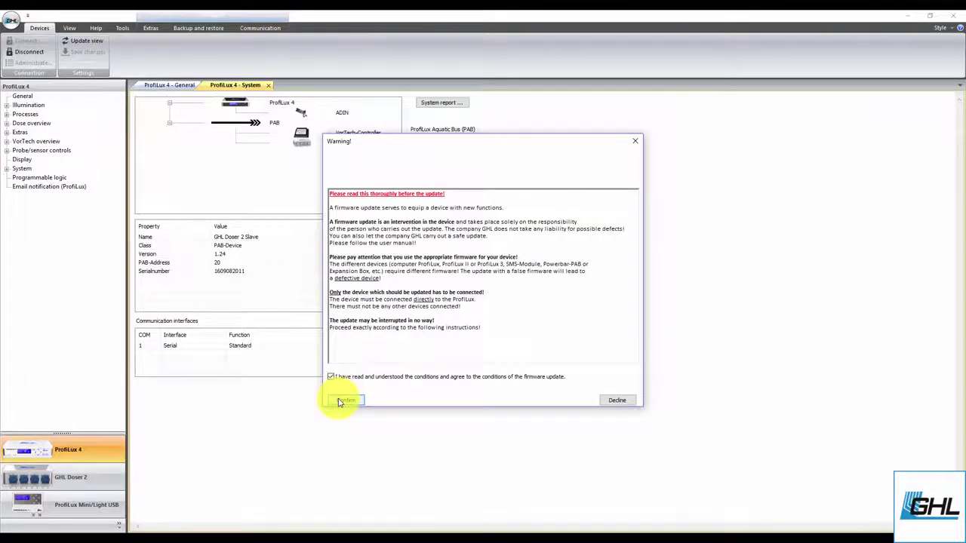
click(343, 401)
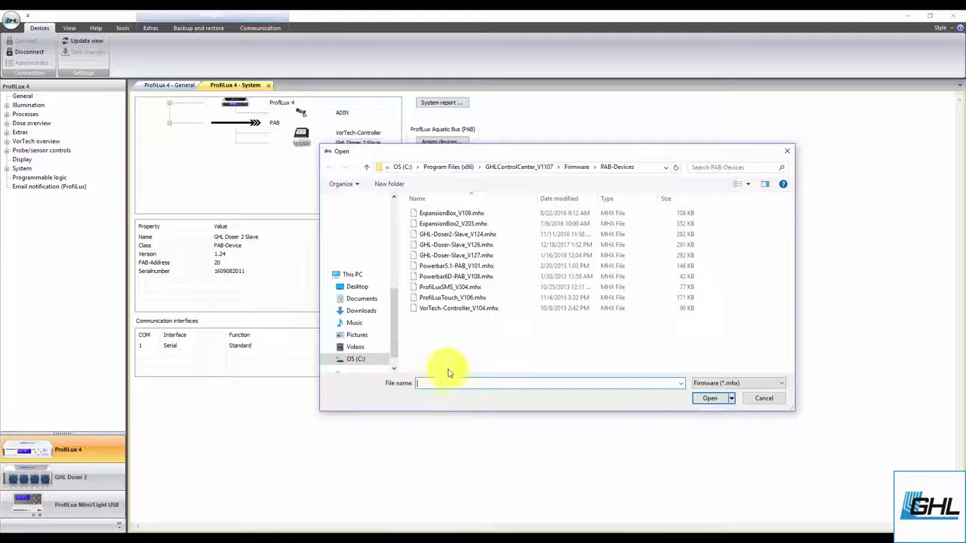
Choose GHL-Doser-Slave_V127.mhx from the PAB firmware files and load it.
click(478, 310)
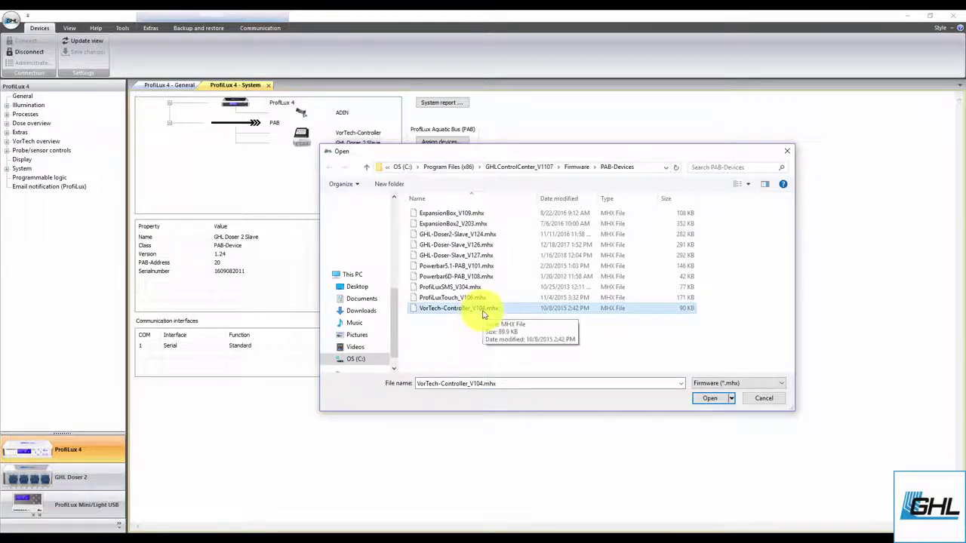
mouse_move(457, 308)
click(480, 270)
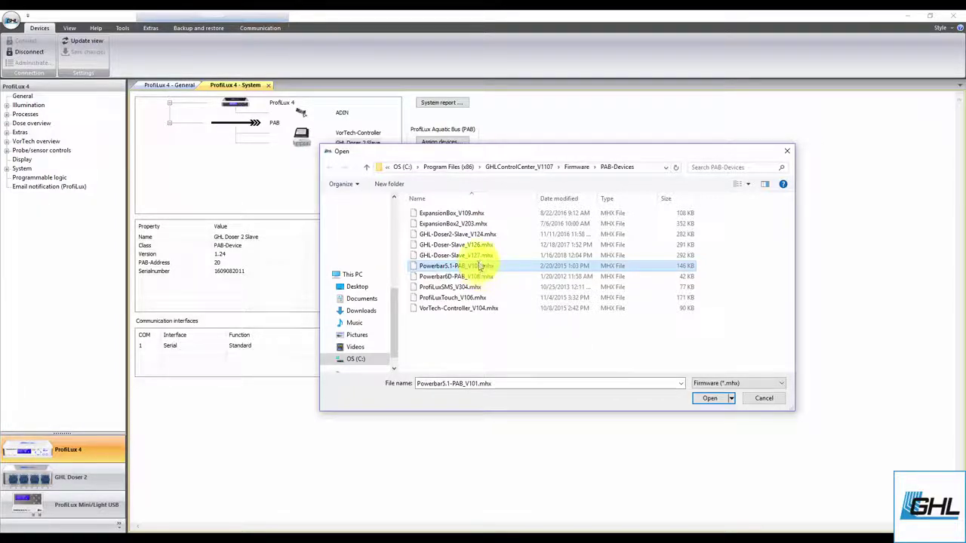
click(486, 256)
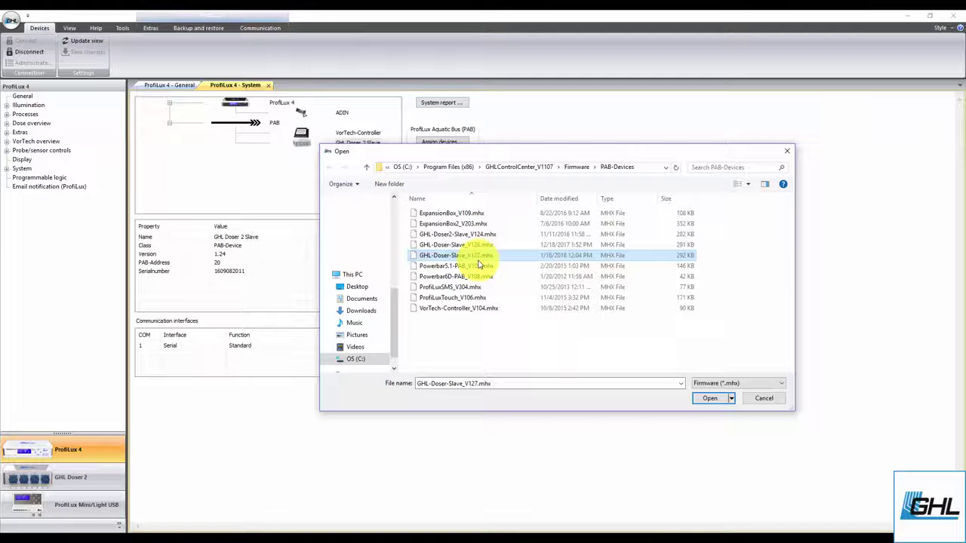
mouse_move(458, 308)
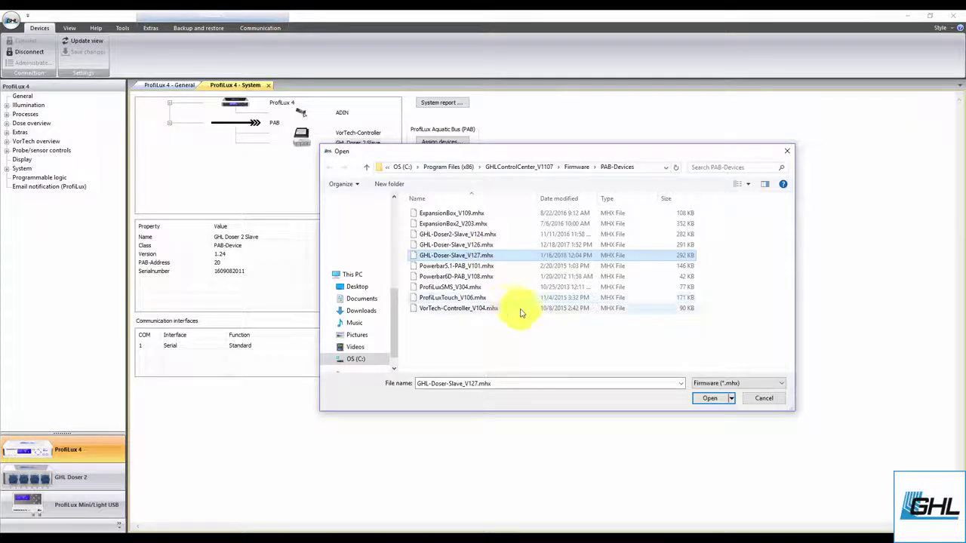
click(719, 399)
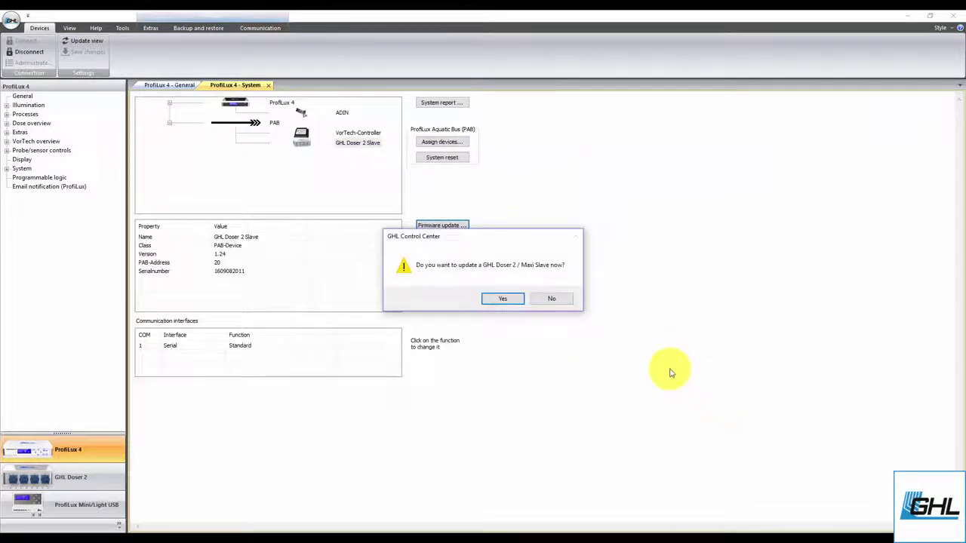
Confirm the GHL Doser 2 / Maxi Slave update, acknowledge the emergency-update notice, and transmit the V127 firmware.
click(506, 302)
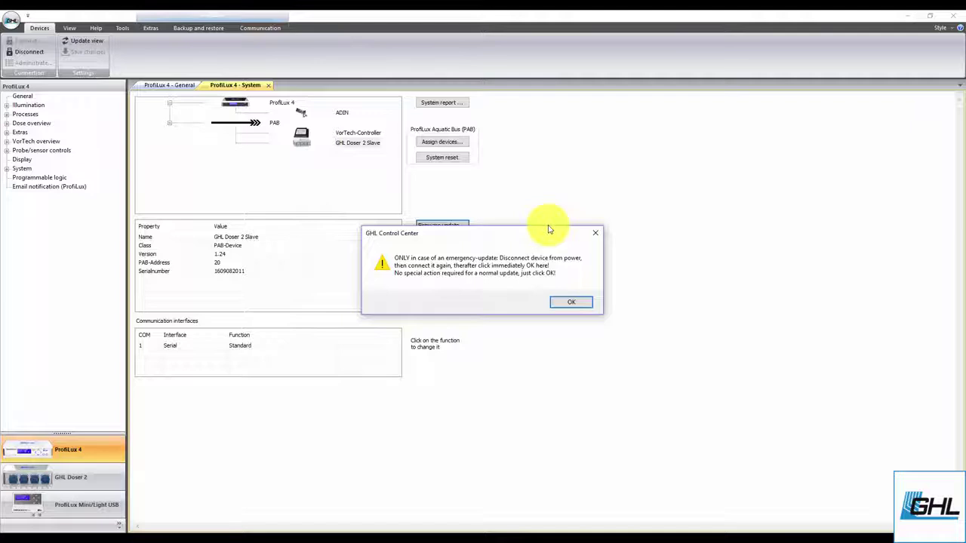
click(568, 302)
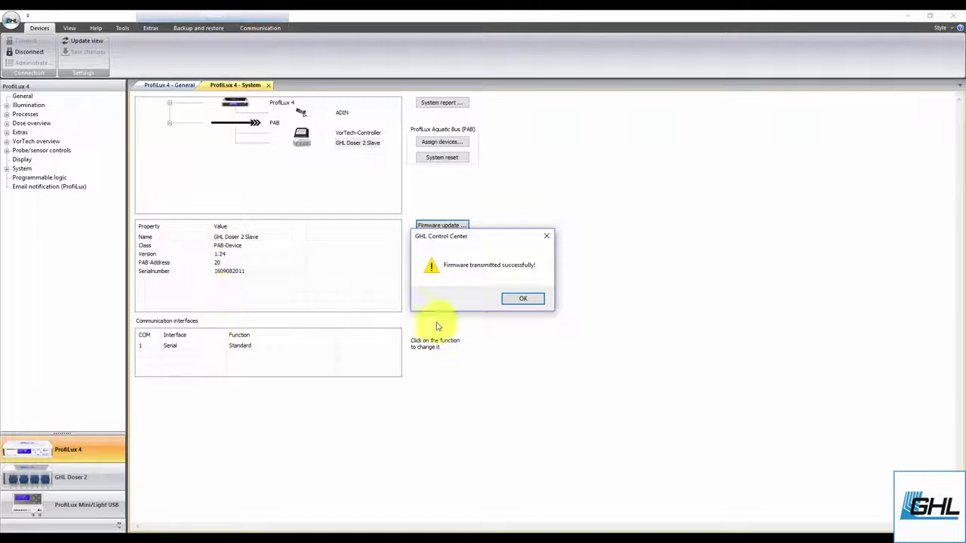
Dismiss the success message, reconnect to the ProfiLux 4, and confirm the GHL Doser 2 Slave shows version 1.27.
click(513, 298)
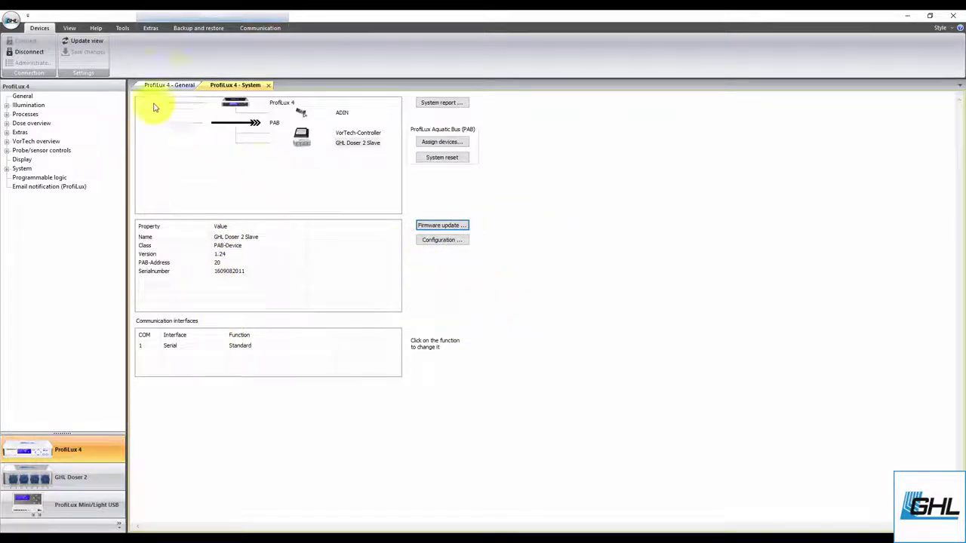
click(28, 52)
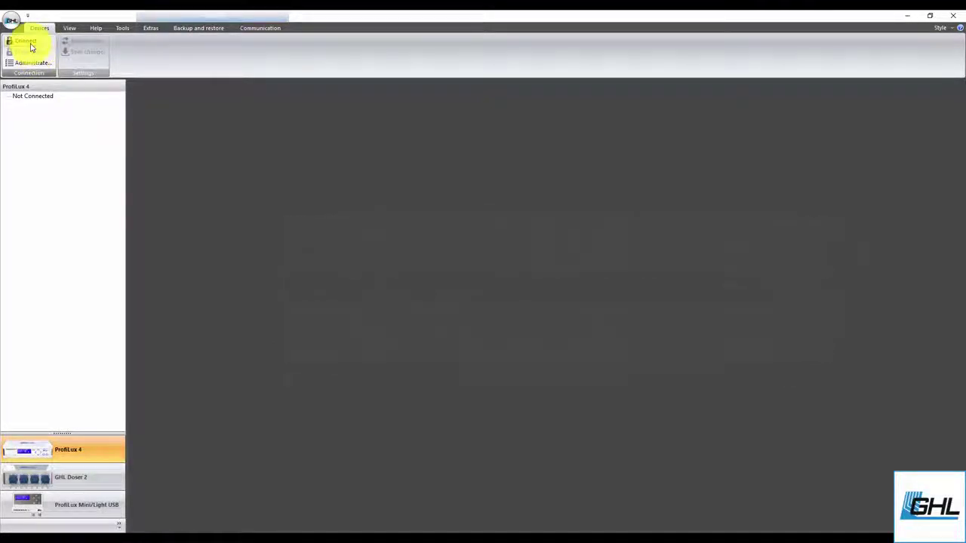
click(31, 47)
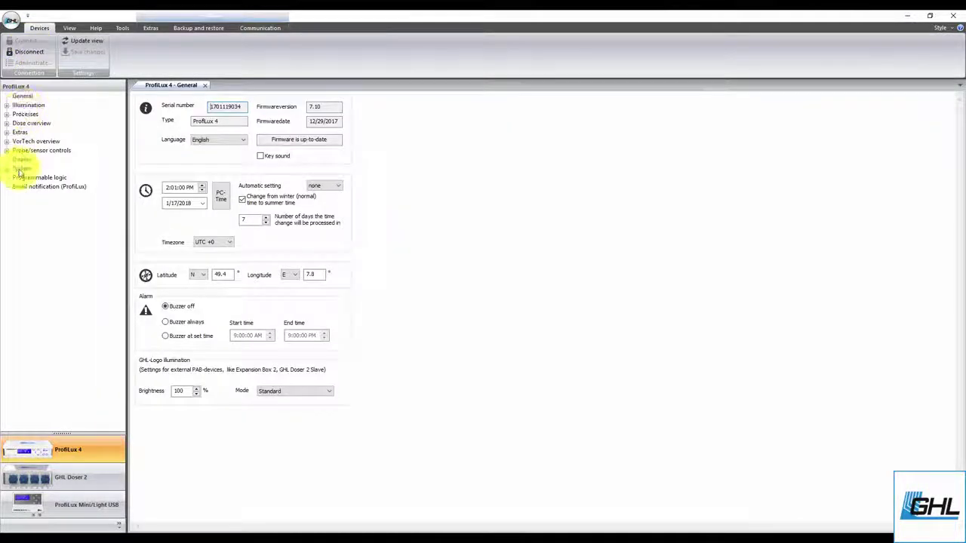
click(22, 168)
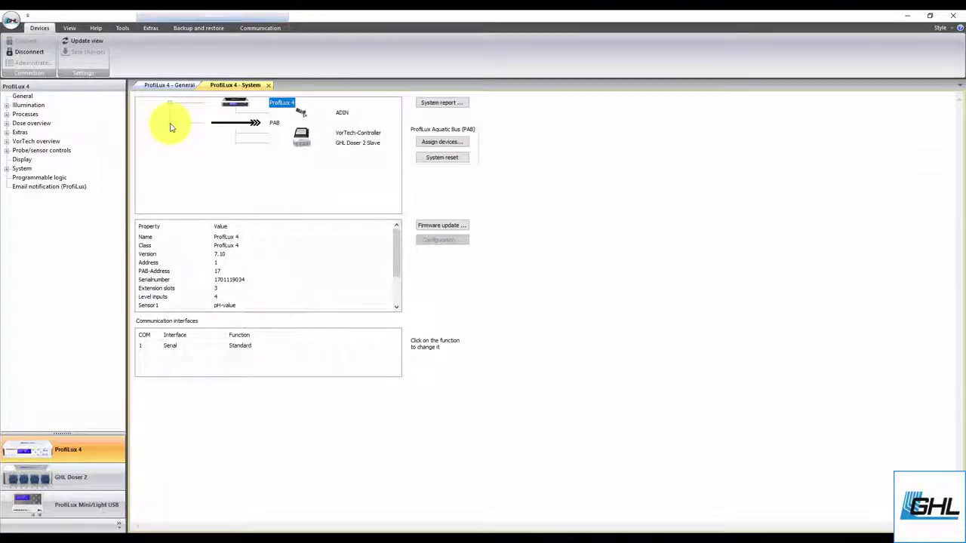
click(356, 143)
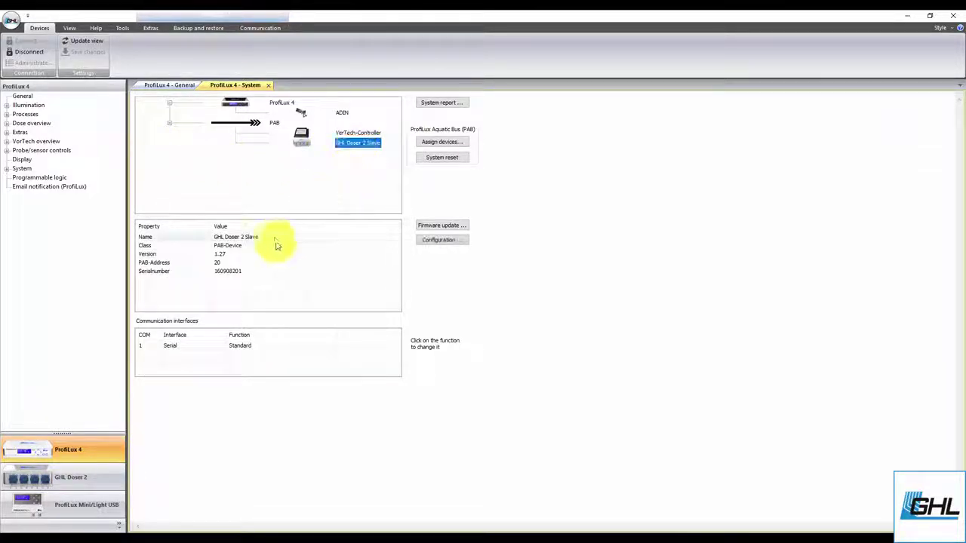